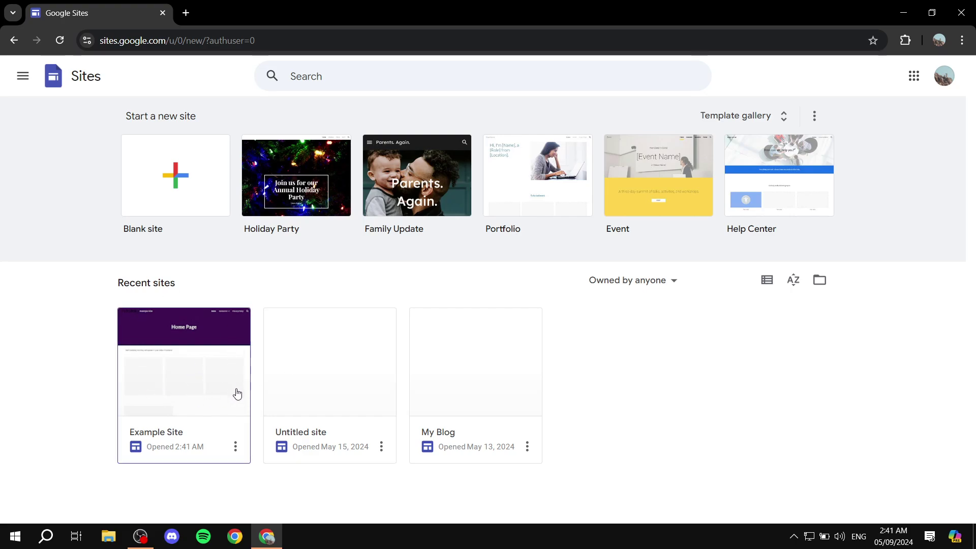
Open the Example Site from the Recent sites list for editing
click(187, 362)
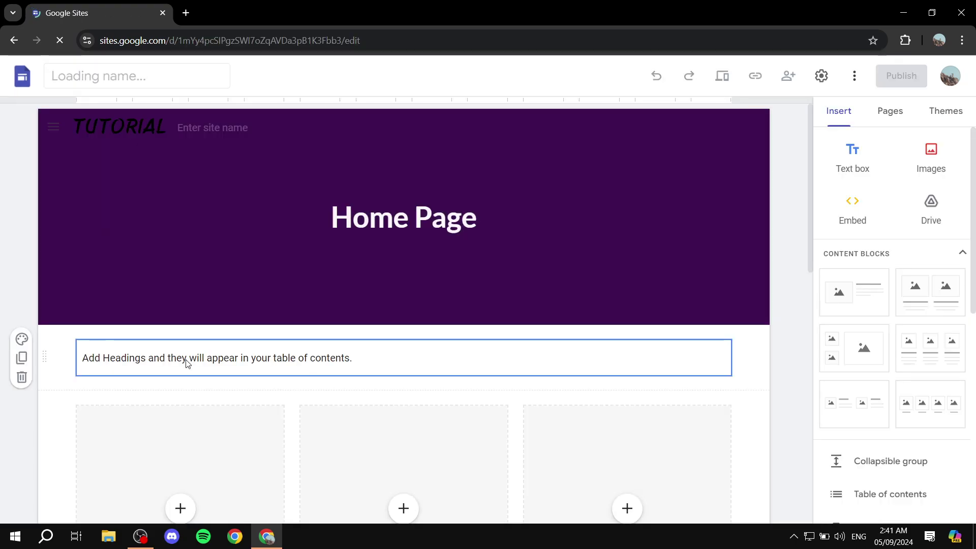
click(287, 234)
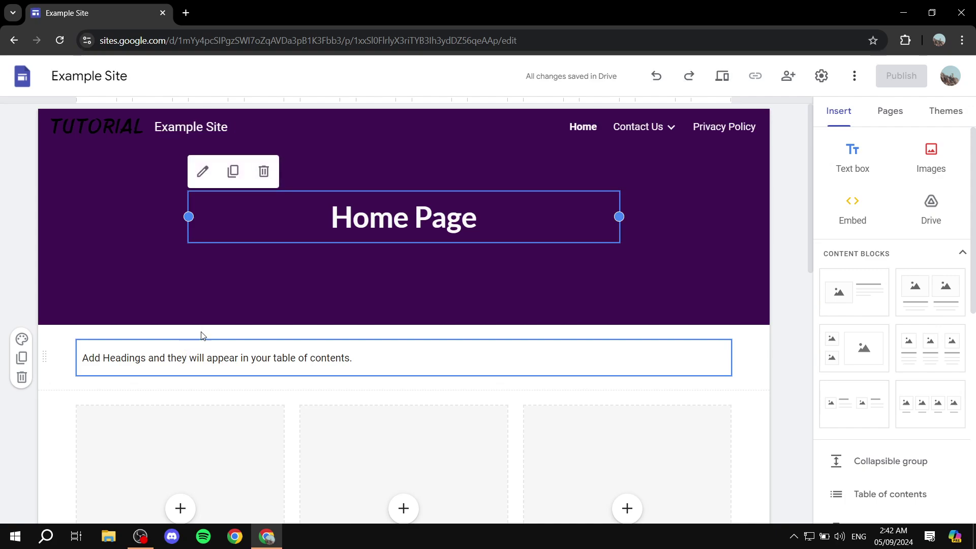
click(383, 285)
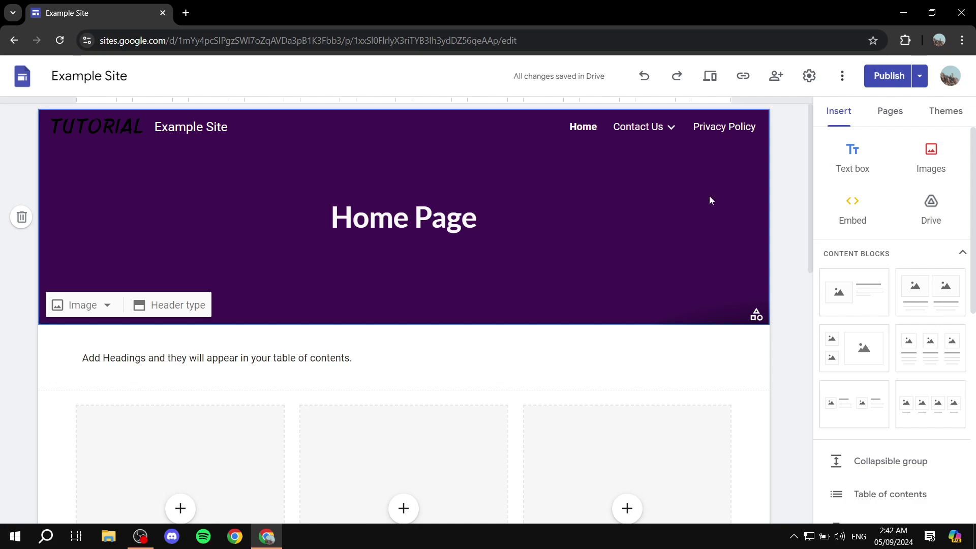
scroll(710, 199, down, 5)
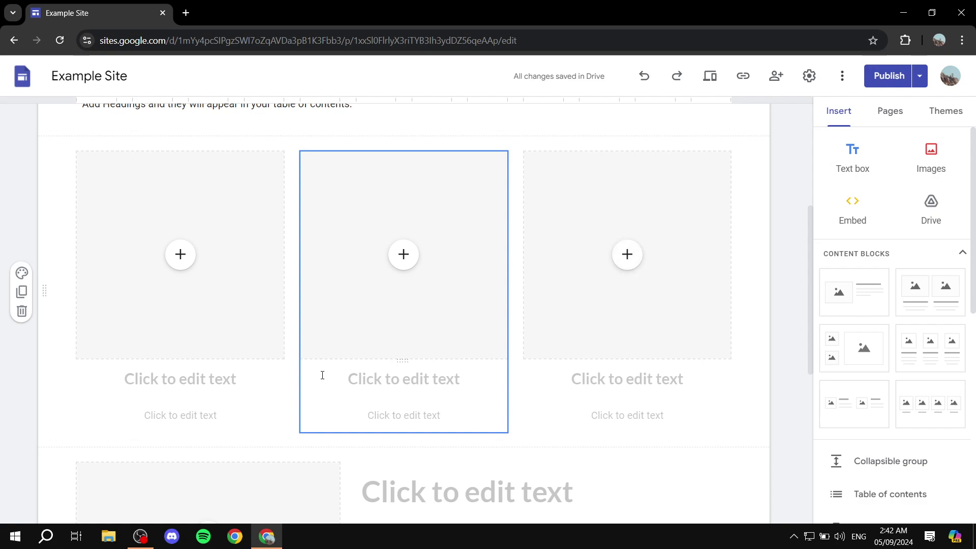
scroll(529, 300, down, 6)
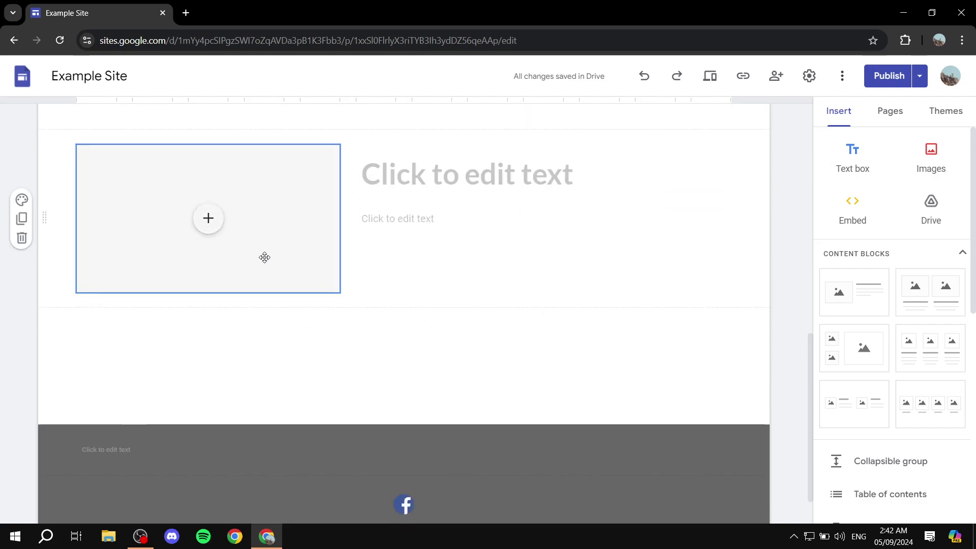
scroll(499, 338, down, 2)
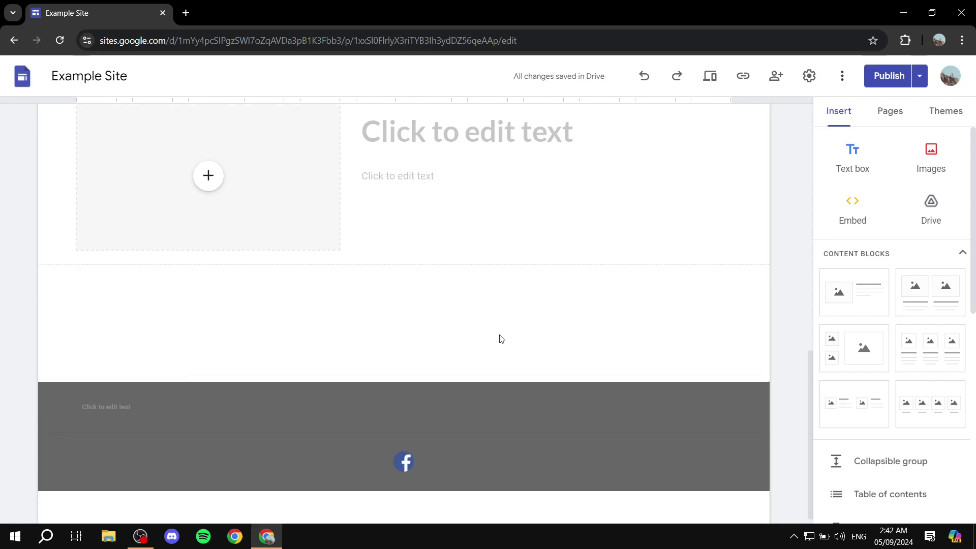
scroll(859, 204, down, 4)
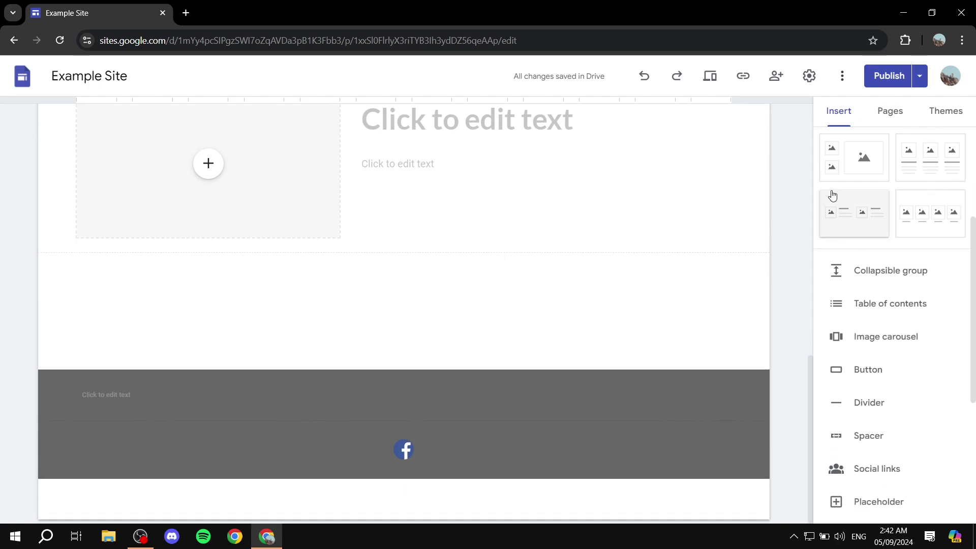
scroll(859, 173, up, 1)
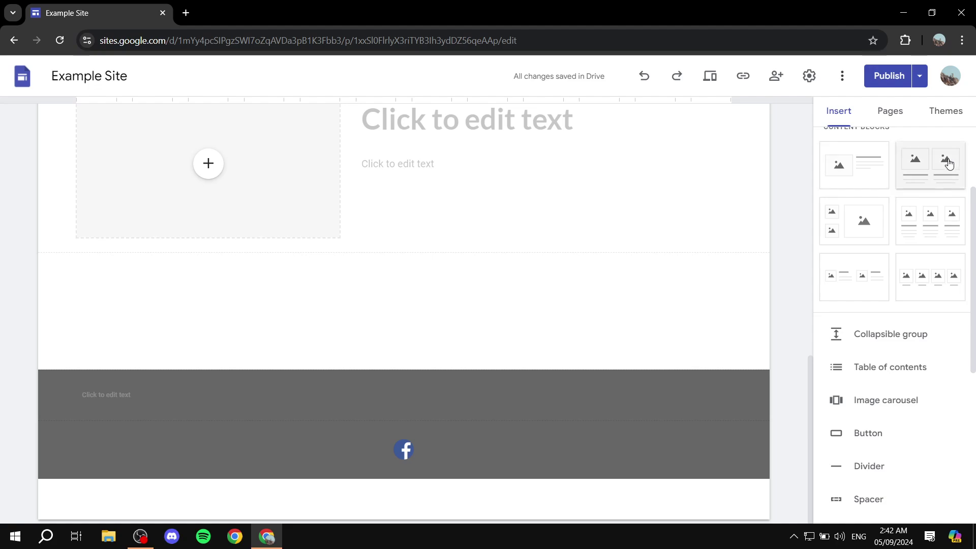
scroll(893, 190, down, 1)
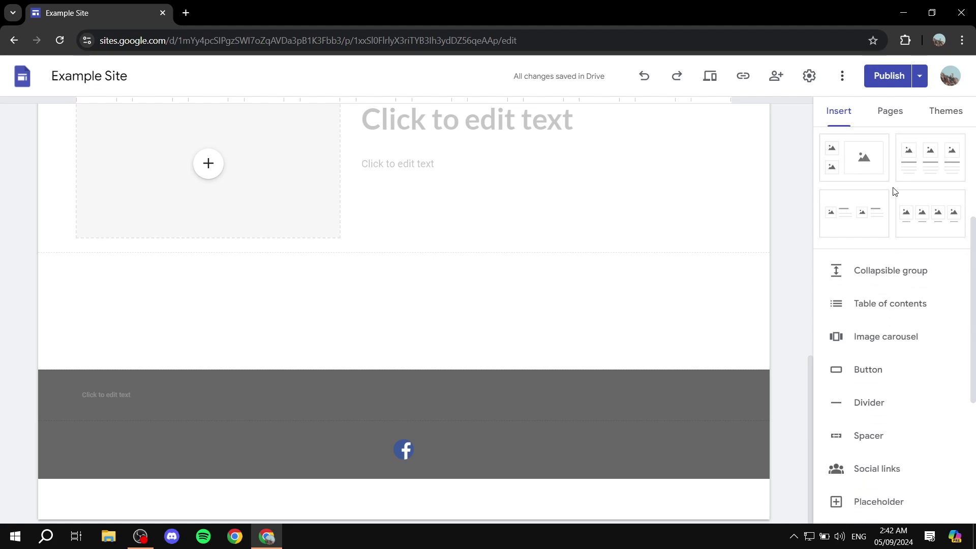
scroll(936, 183, down, 2)
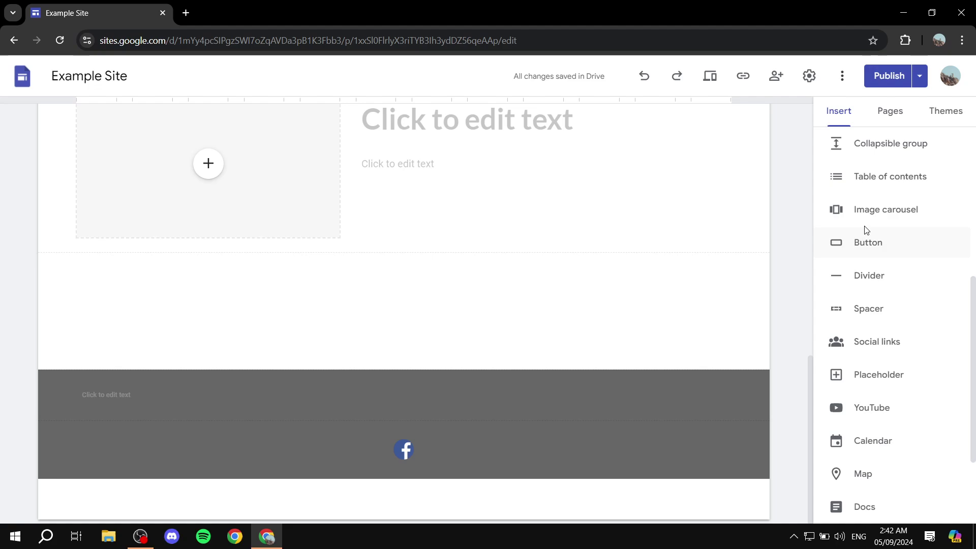
Insert a new button named 'Contact Us!' with its link field still empty
click(884, 243)
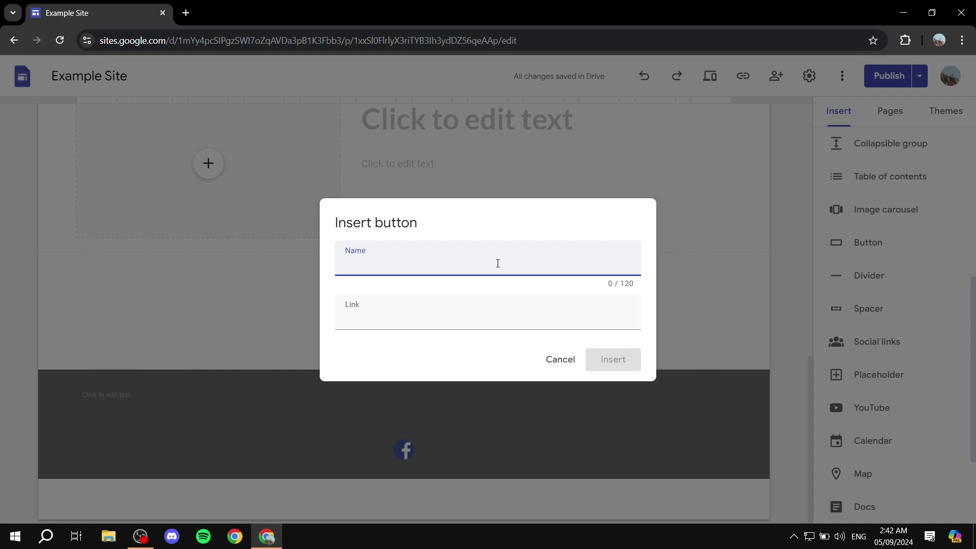
text(Contact Us!)
click(464, 315)
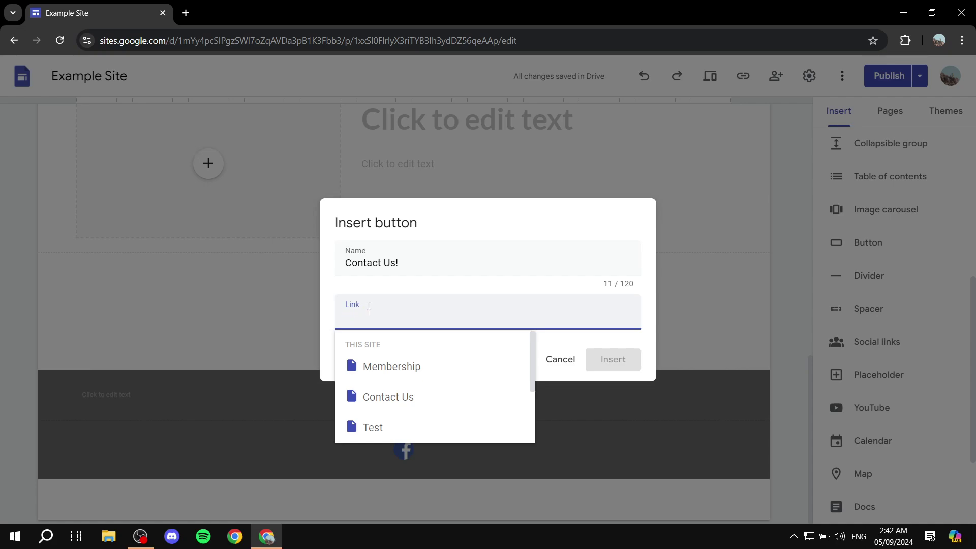
click(386, 294)
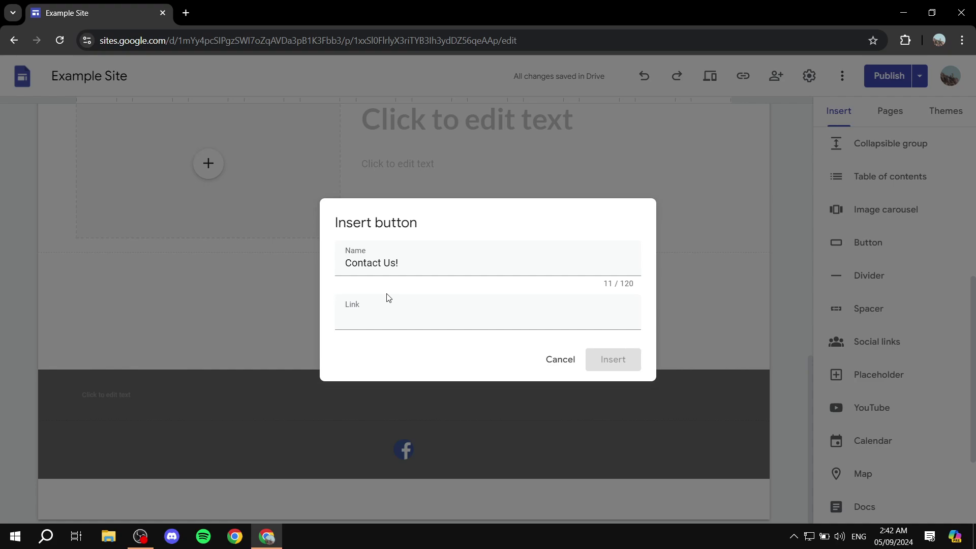
Set the Contact Us! button's link to a mailto: e-mail address ending in .com
click(392, 319)
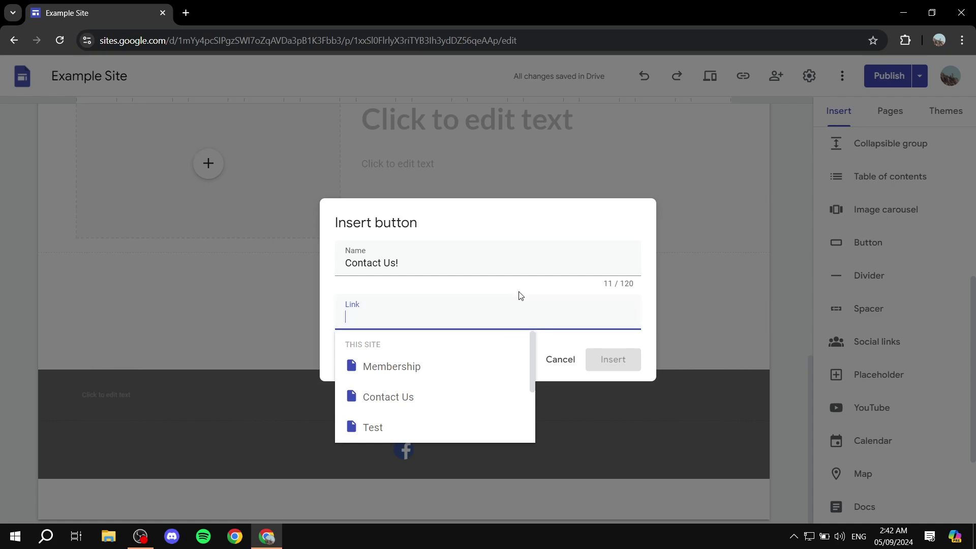
text(m)
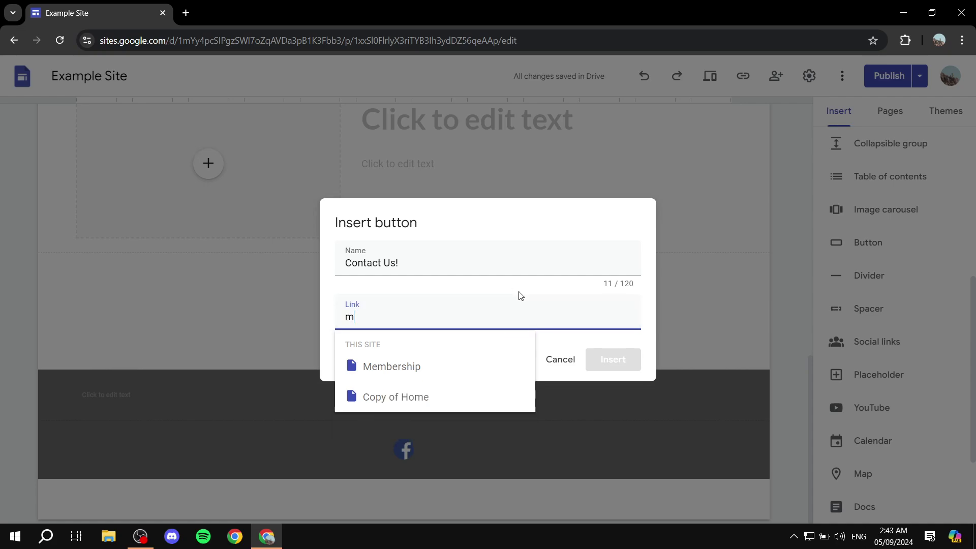
text(ailto)
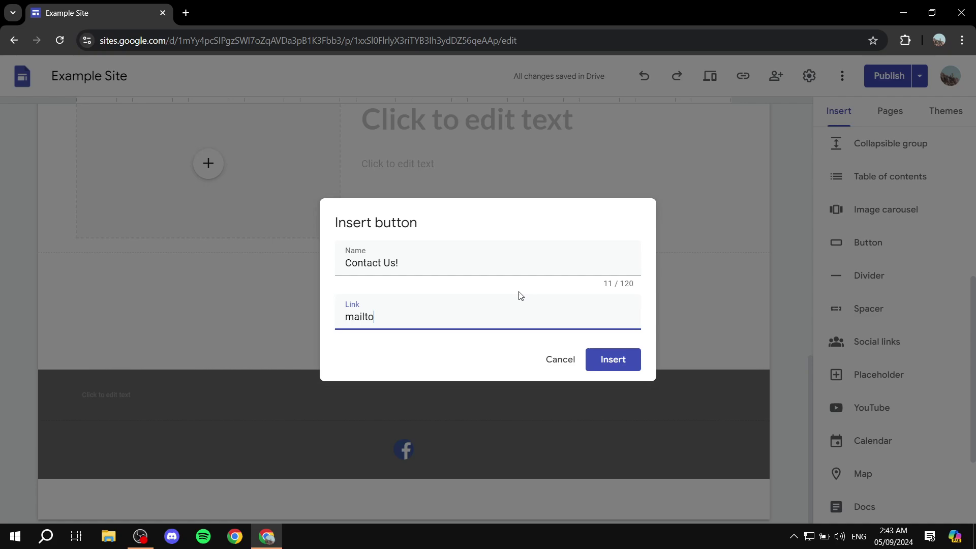
text(:)
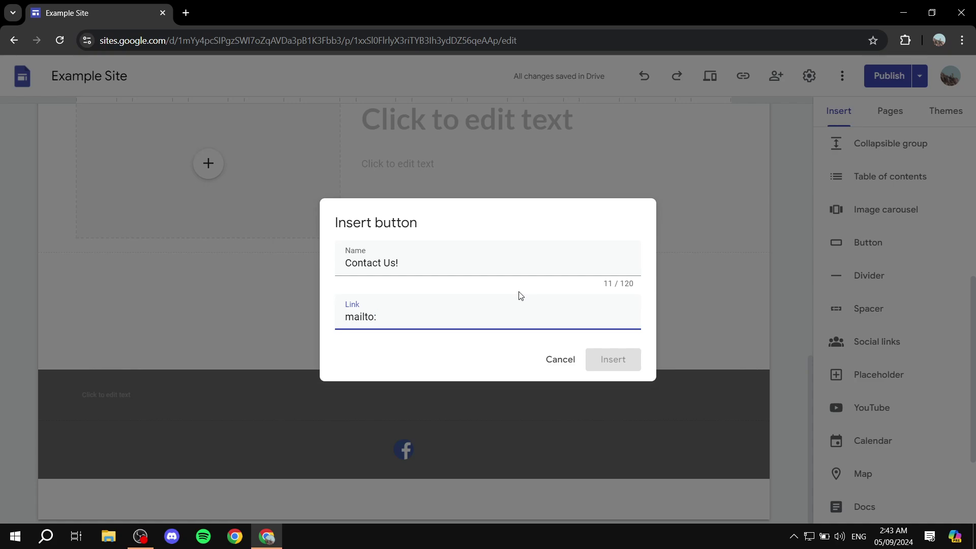
text(example@example.cp)
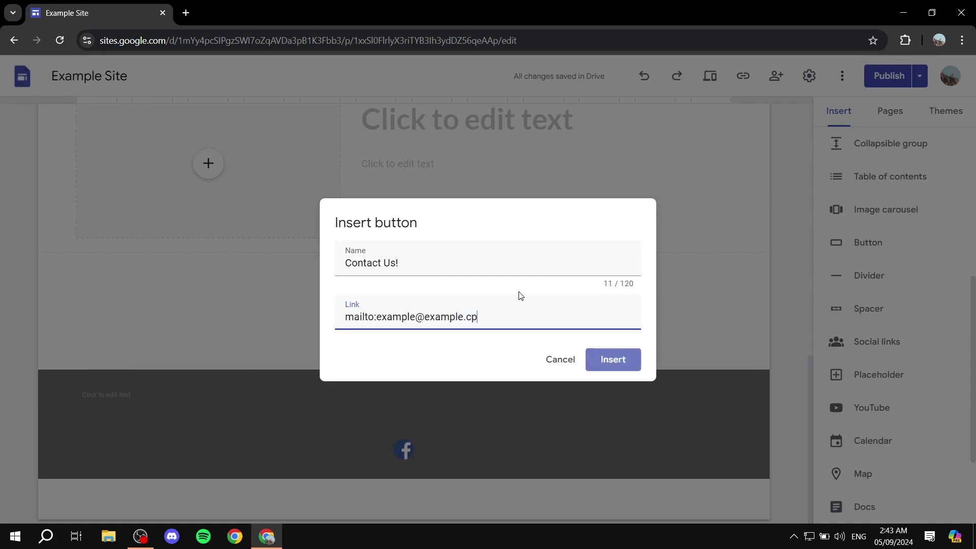
key(BackSpace)
key(BackSpace)
key(BackSpace)
text(.com)
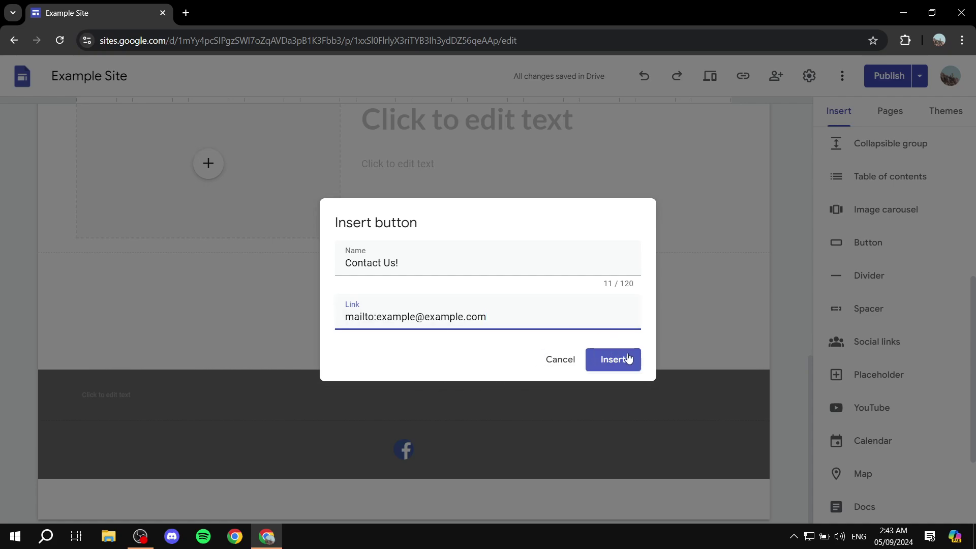
key(BackSpace)
key(BackSpace)
key(BackSpace)
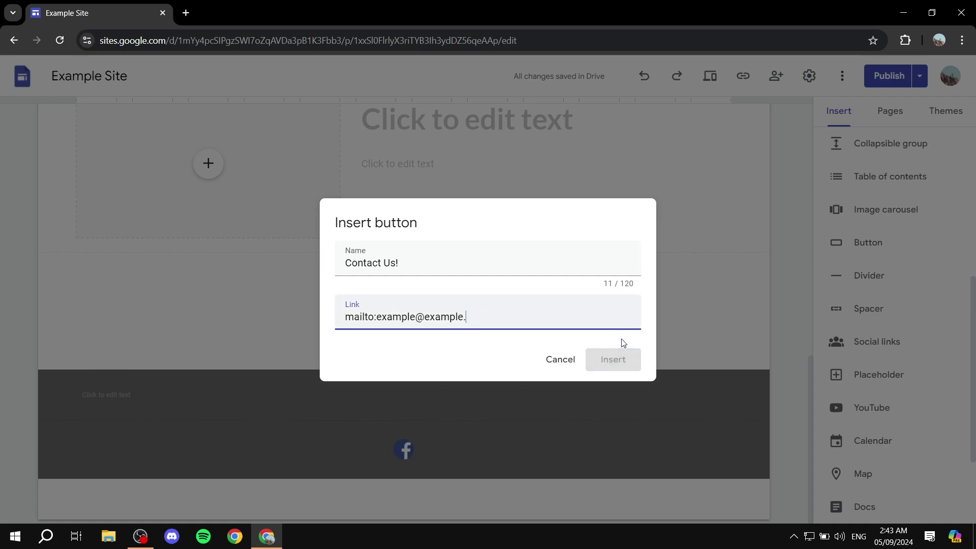
text(com)
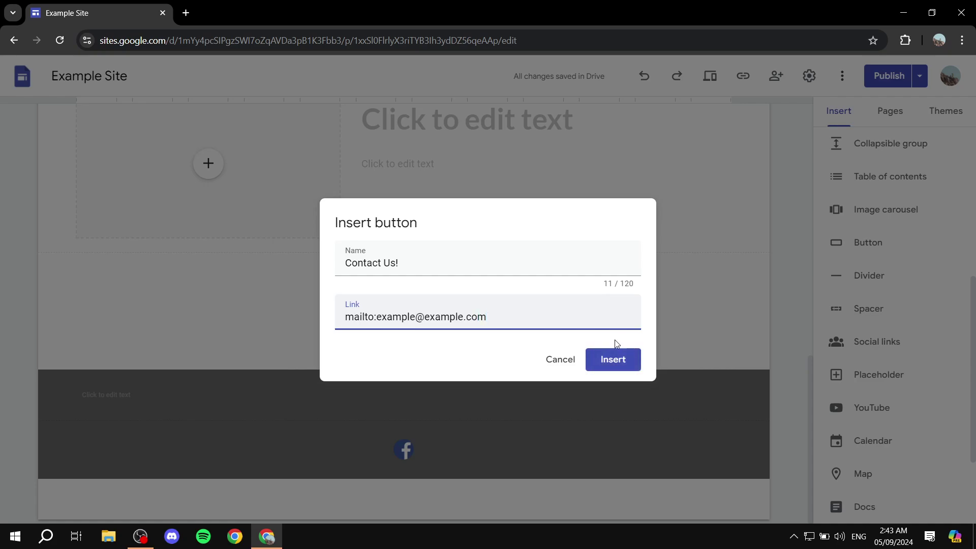
drag(342, 317, 402, 318)
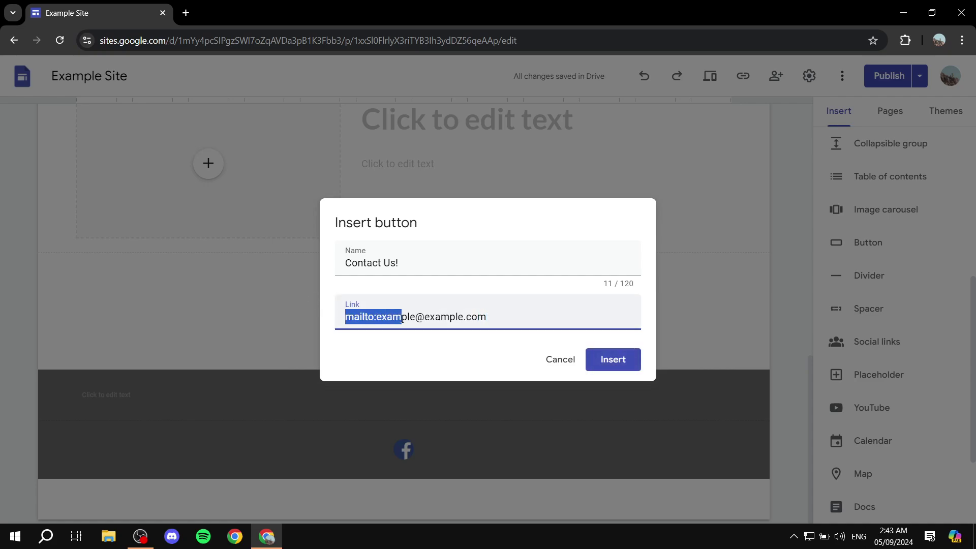
click(522, 316)
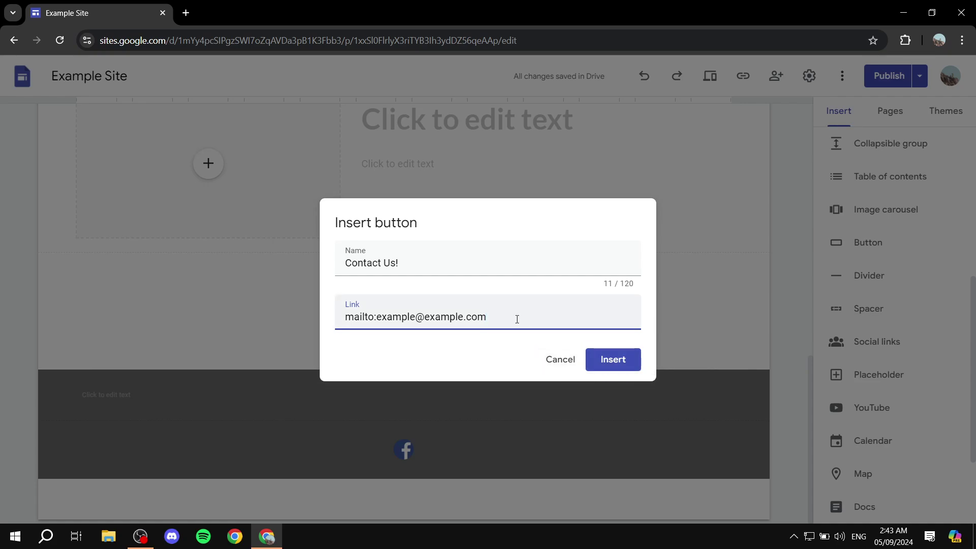
drag(517, 319, 420, 296)
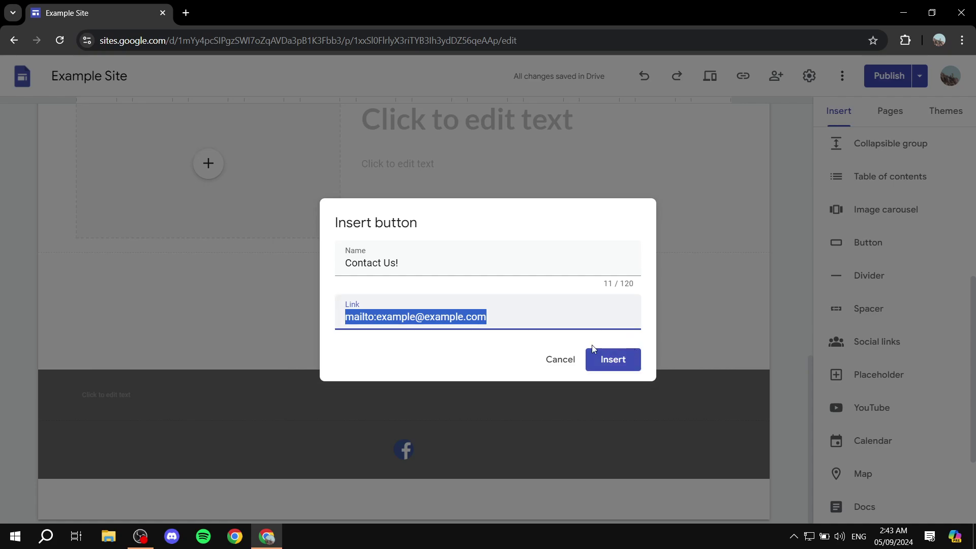
click(523, 320)
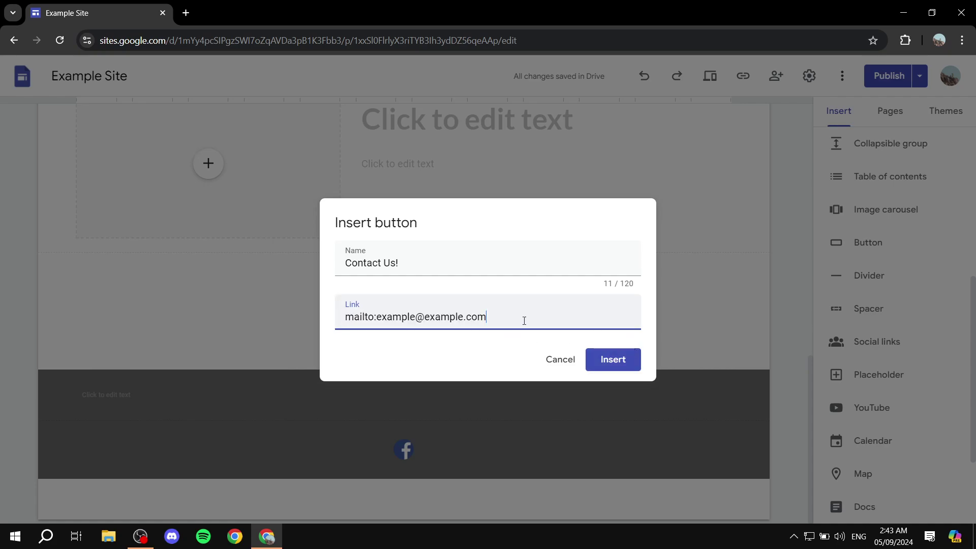
Place the Contact Us! button stretched to full width, keeping the Filled style
click(625, 361)
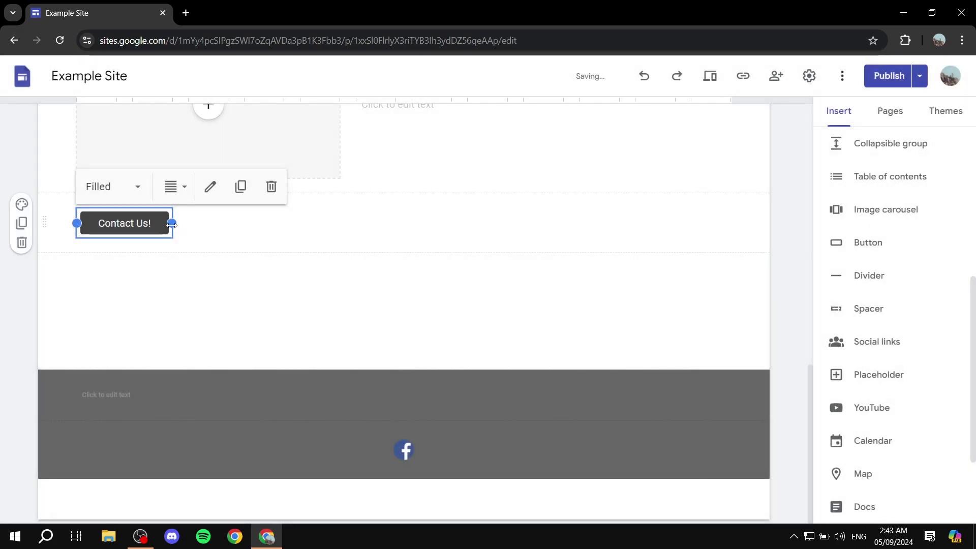
drag(171, 223, 757, 233)
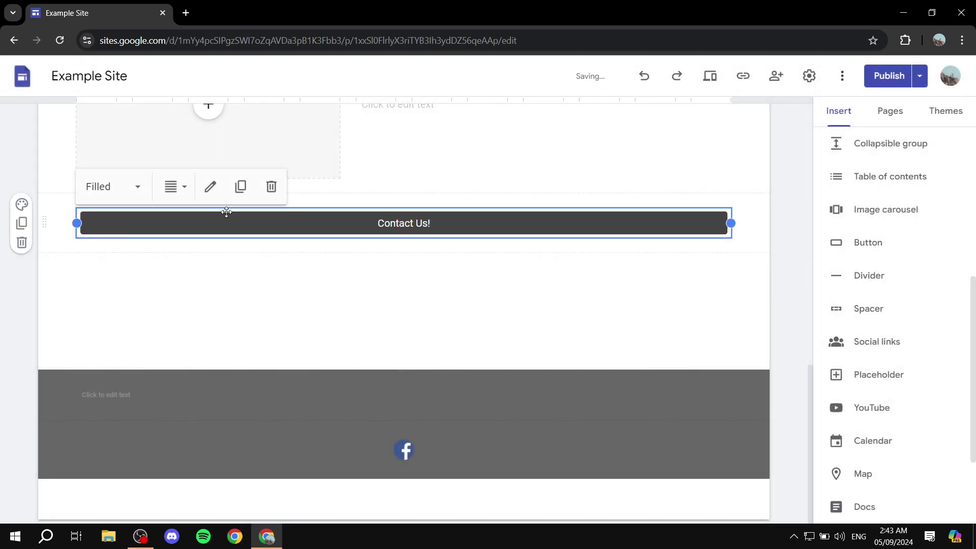
click(108, 186)
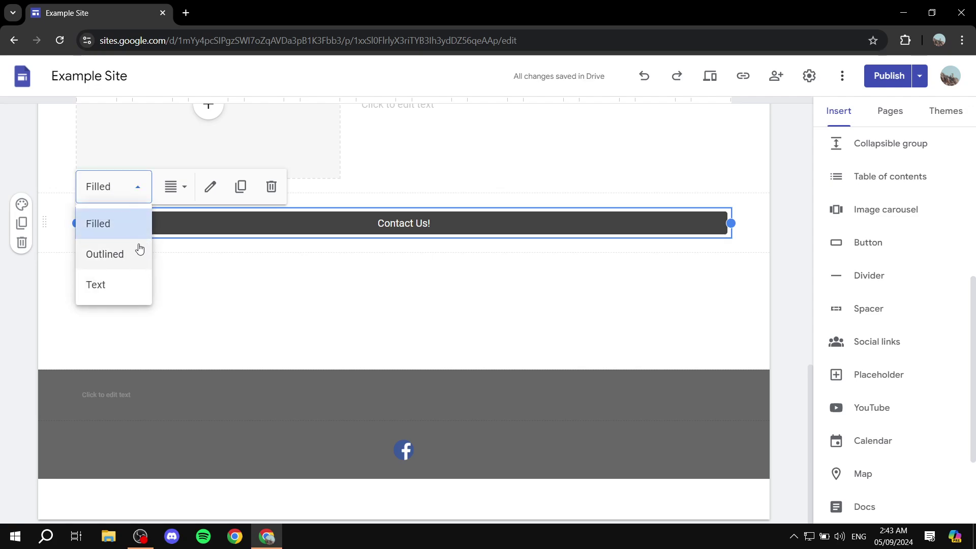
click(112, 186)
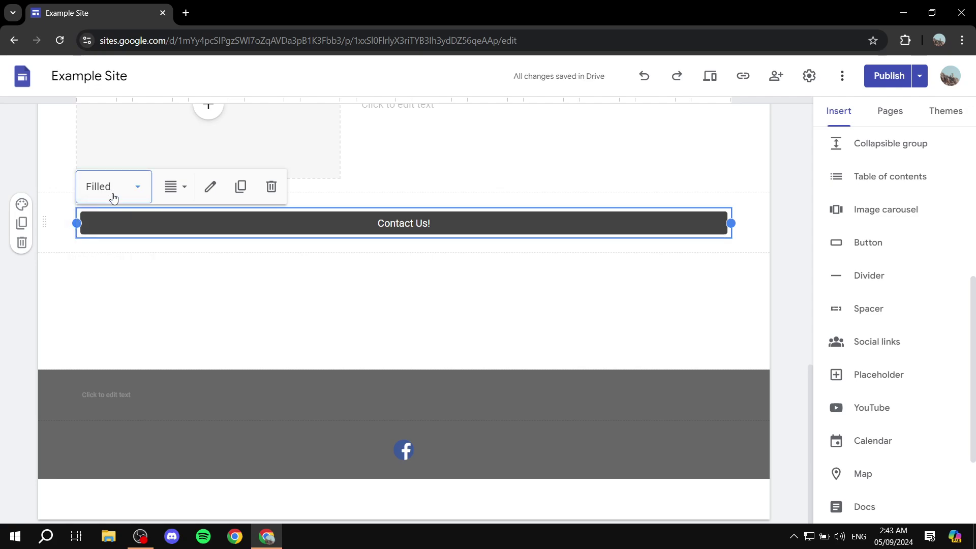
Give the button's section the grey Style 3 background
click(21, 206)
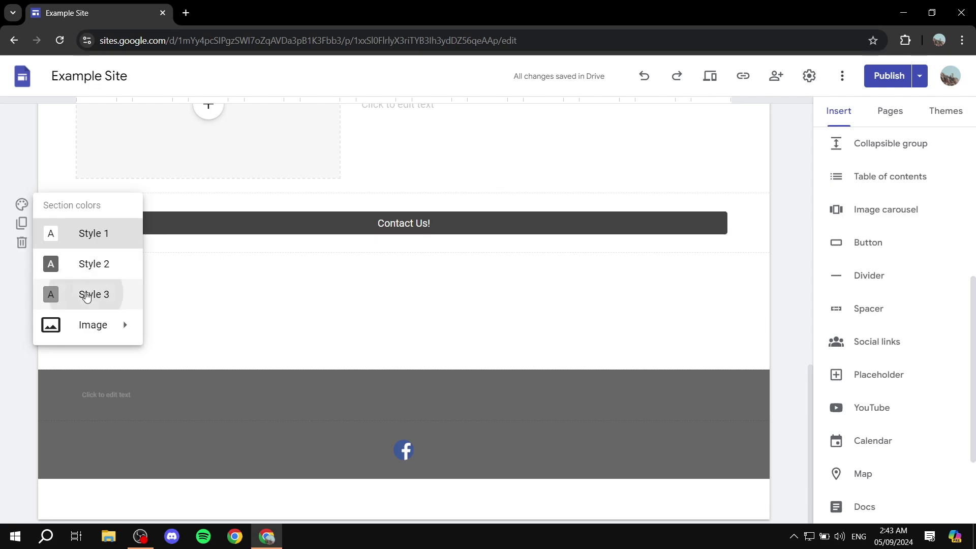
click(86, 295)
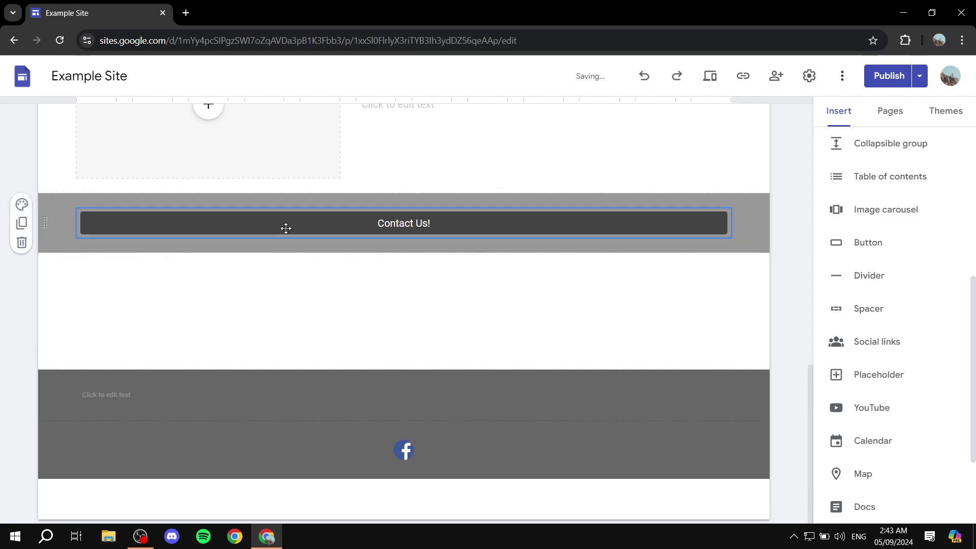
click(385, 201)
Review and publish the site changes live
click(882, 80)
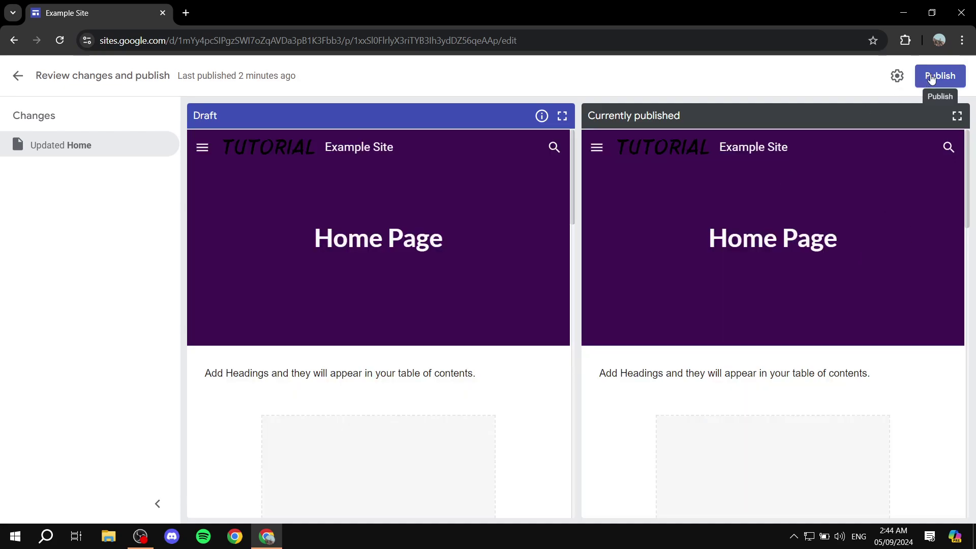
click(931, 76)
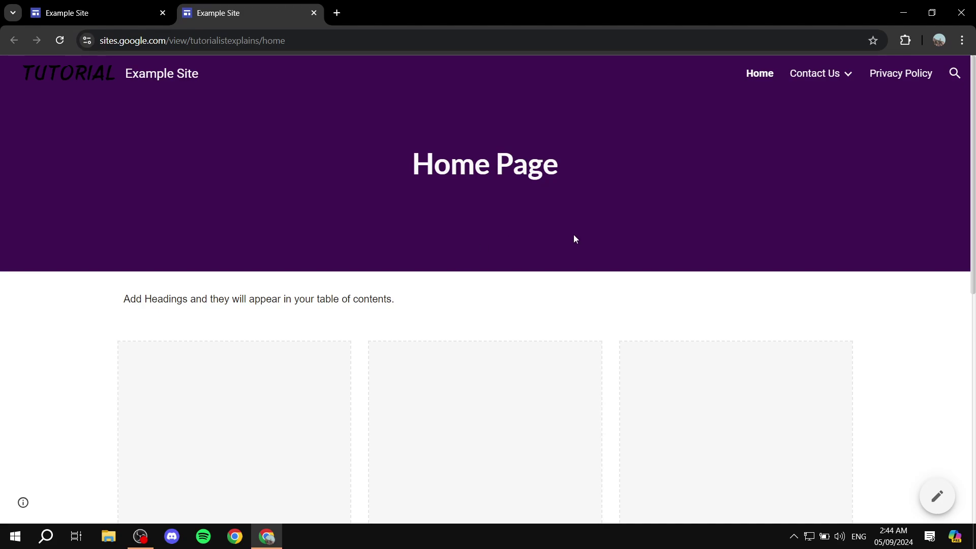
scroll(438, 268, down, 6)
scroll(588, 203, down, 3)
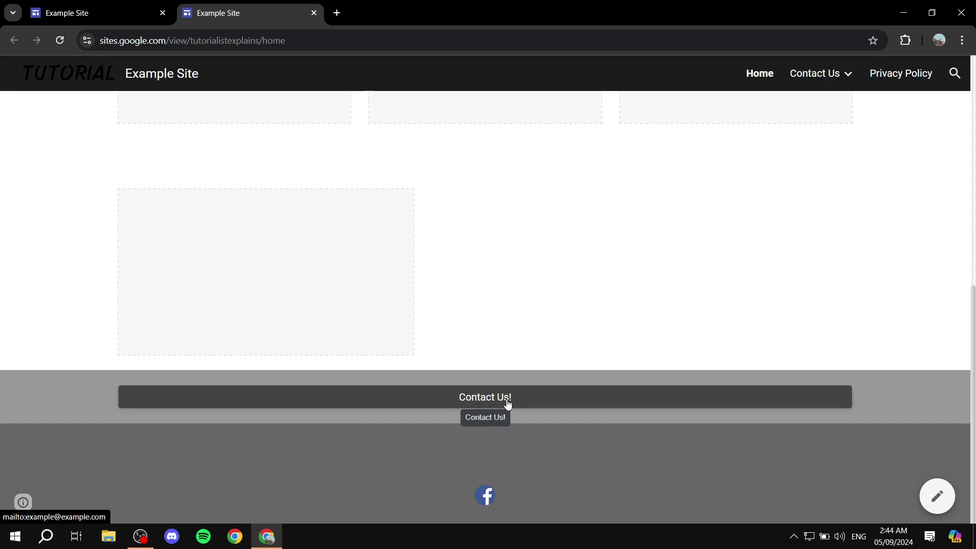
click(507, 405)
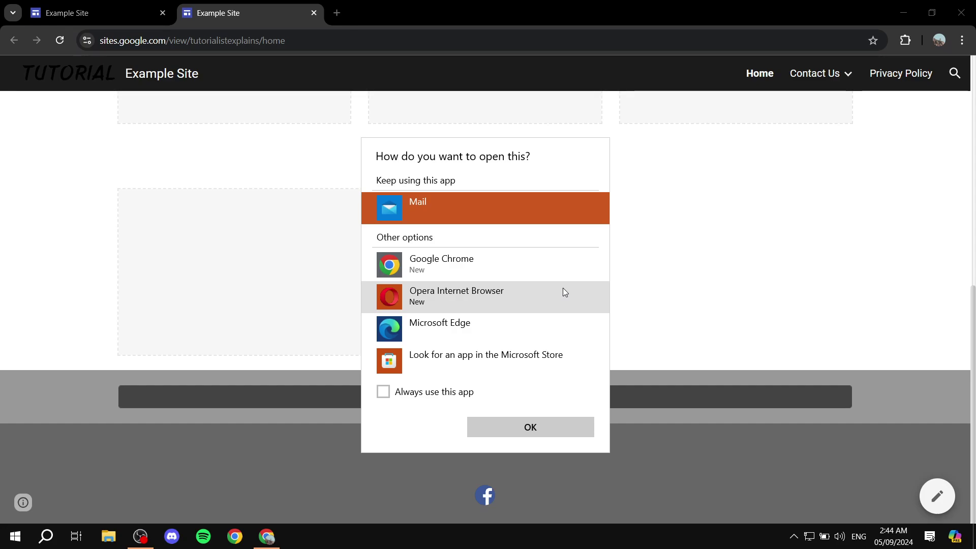
click(723, 247)
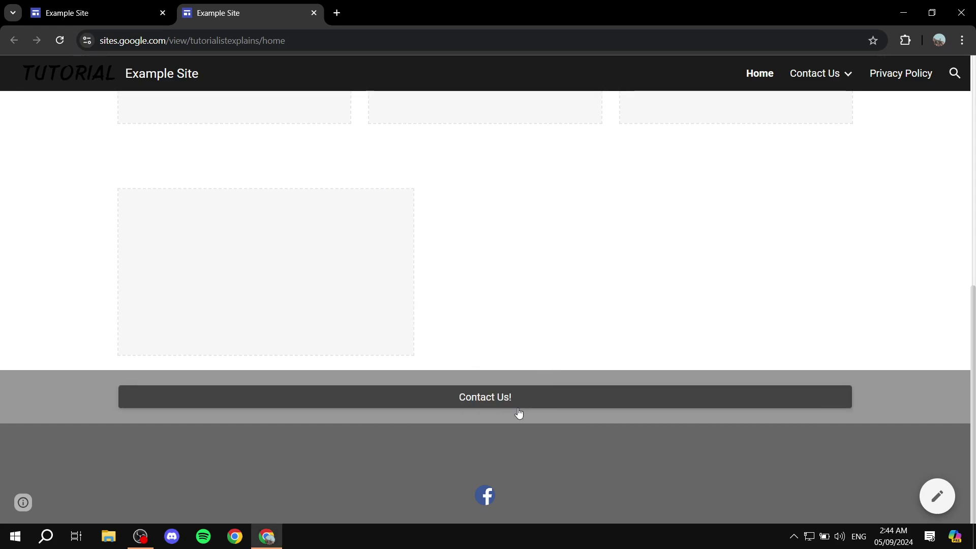
scroll(564, 351, up, 9)
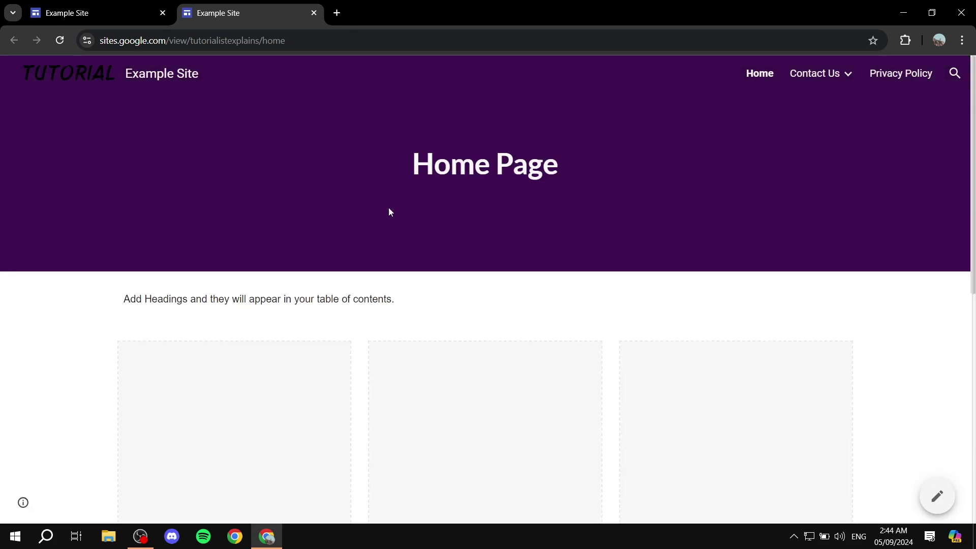